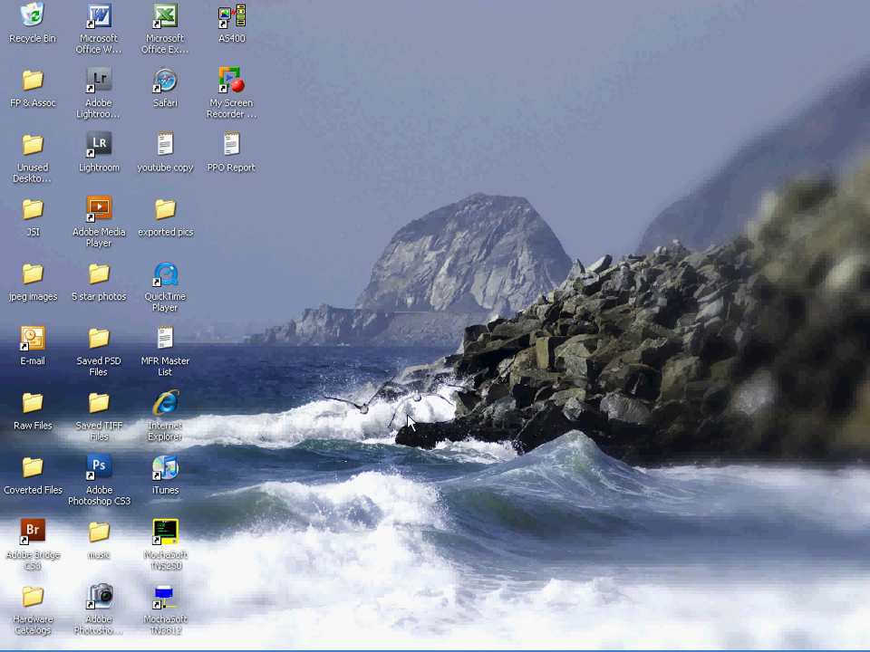
- Bring Session A forward and sign on with the user ID and password
mouse_move(413, 647)
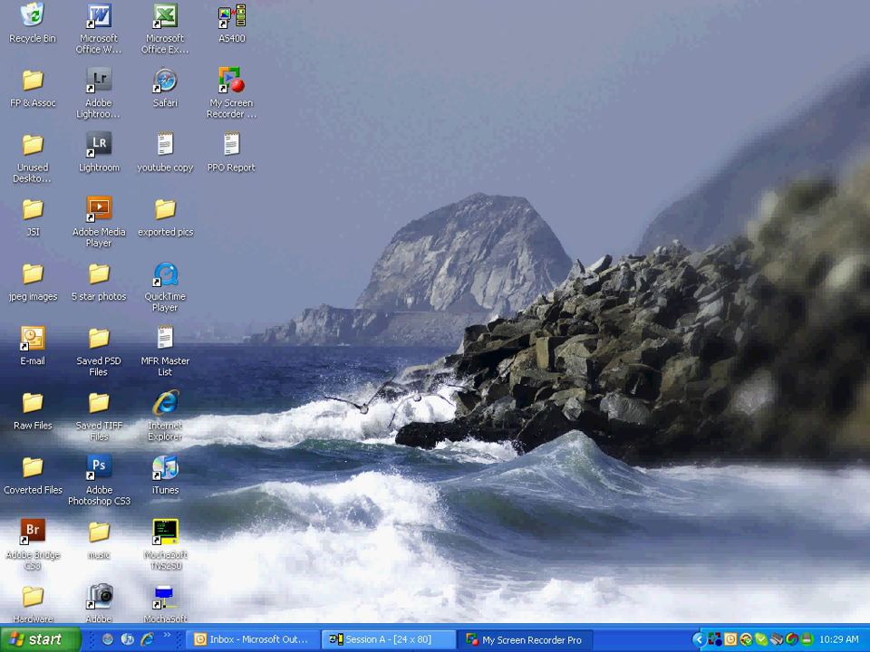
click(385, 639)
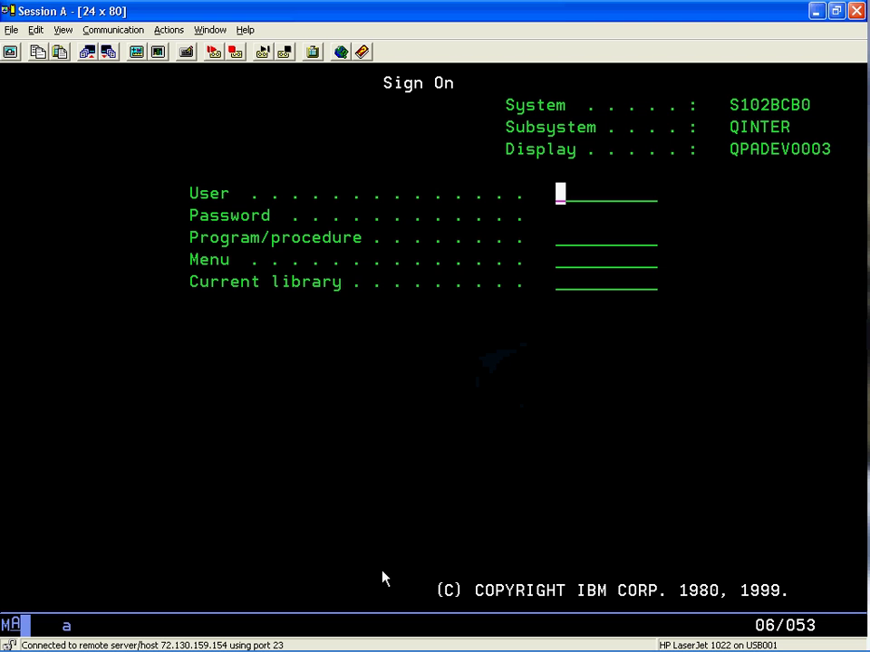
text(WT)
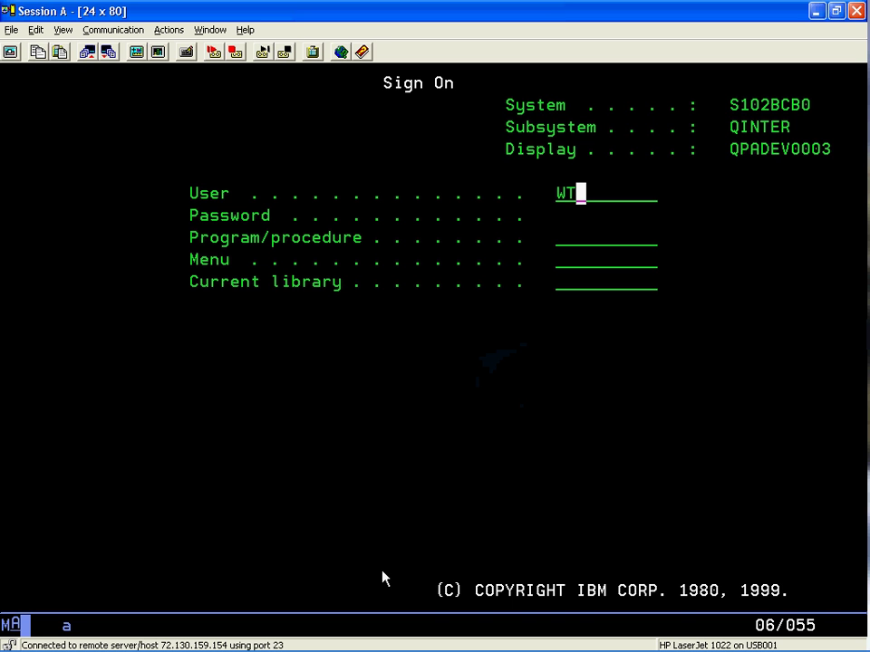
text(C0)
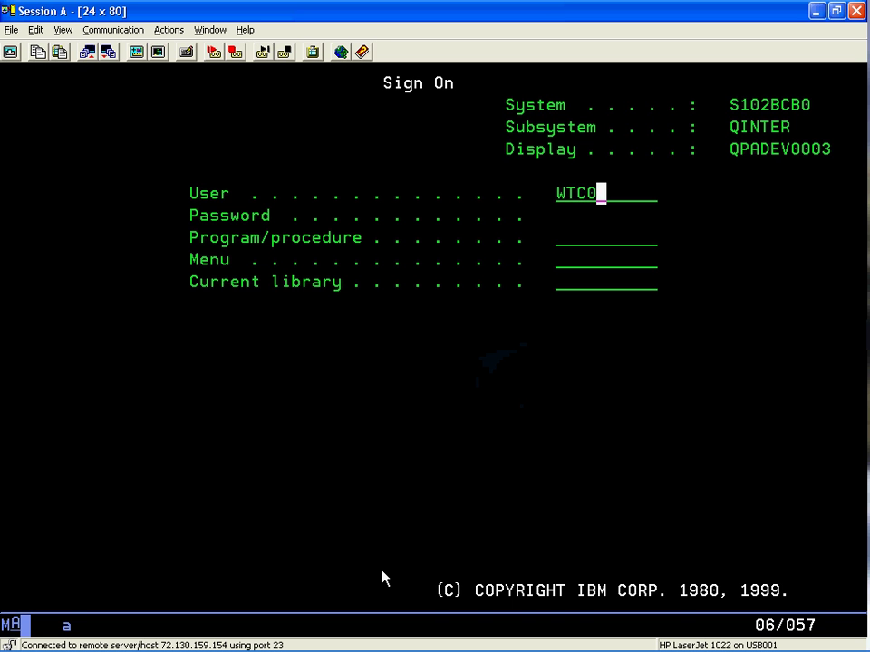
text(1)
key(Tab)
text(*****)
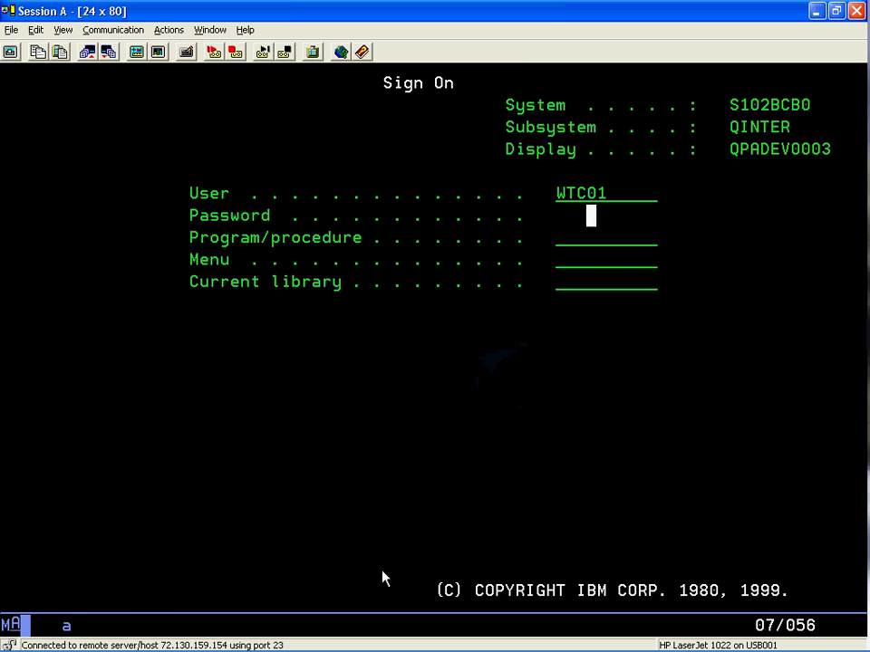
text(**)
key(Return)
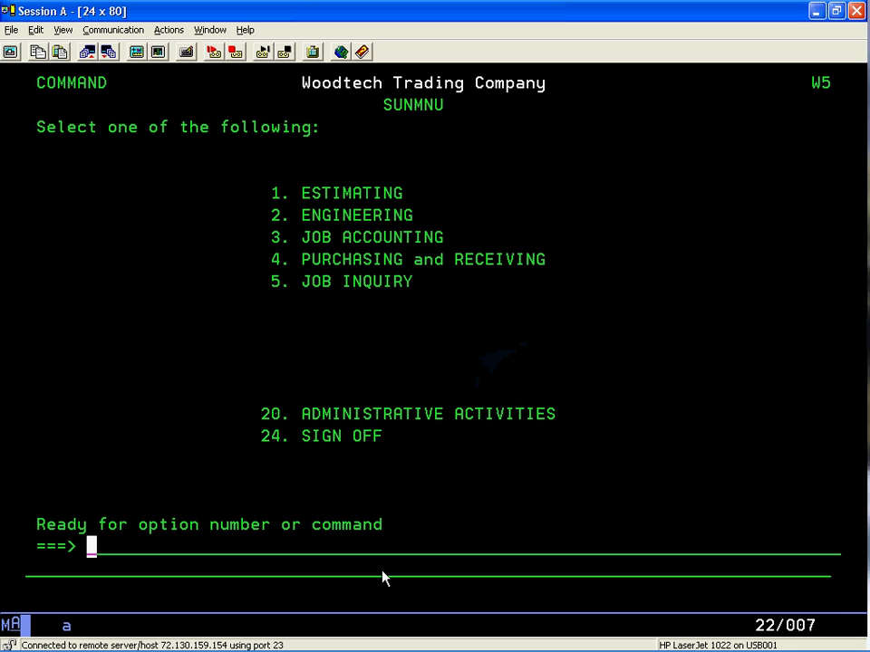
- Choose menu option 2 ENGINEERING, then option 1 Engineering Maintenance
text(2)
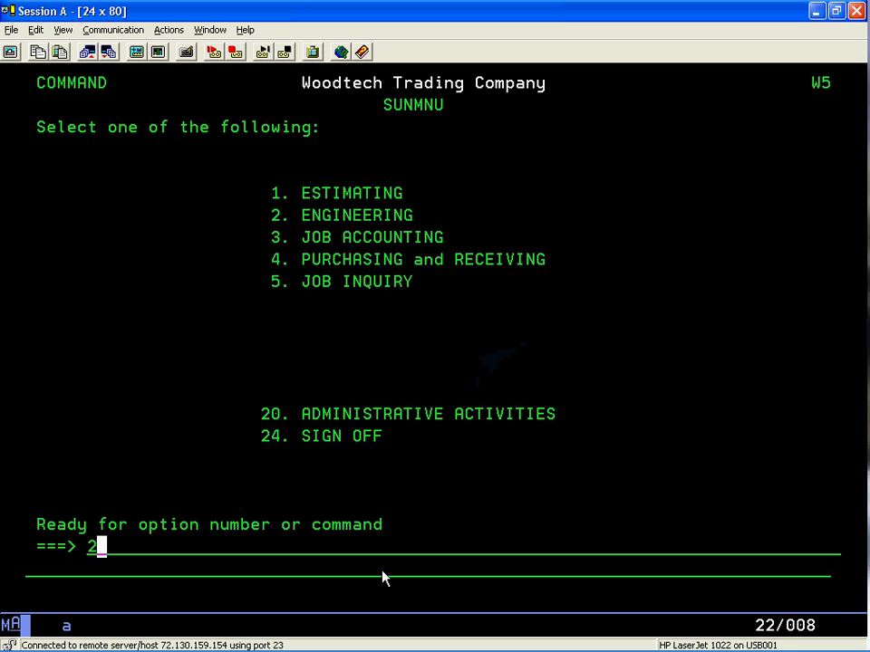
key(Return)
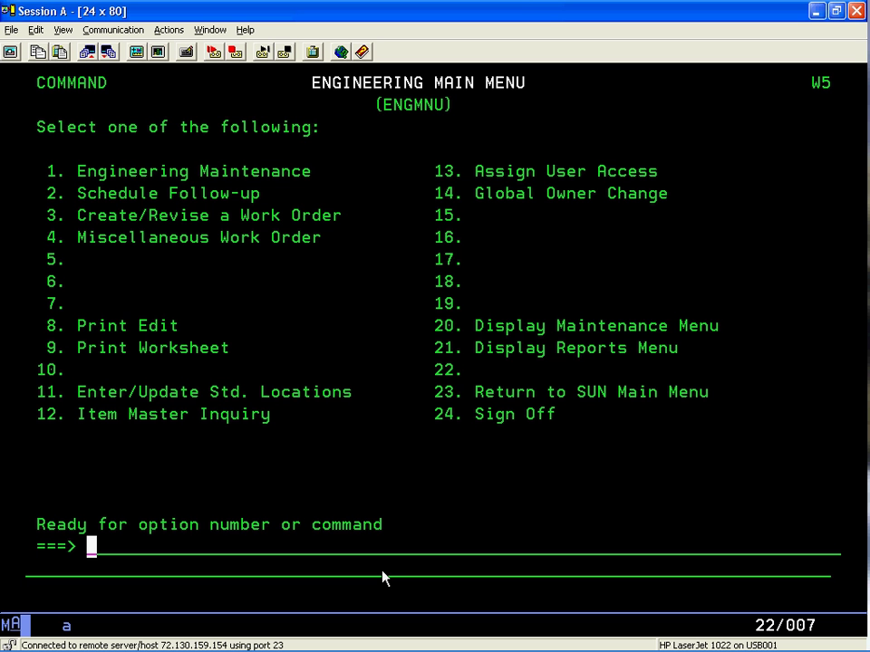
text(1)
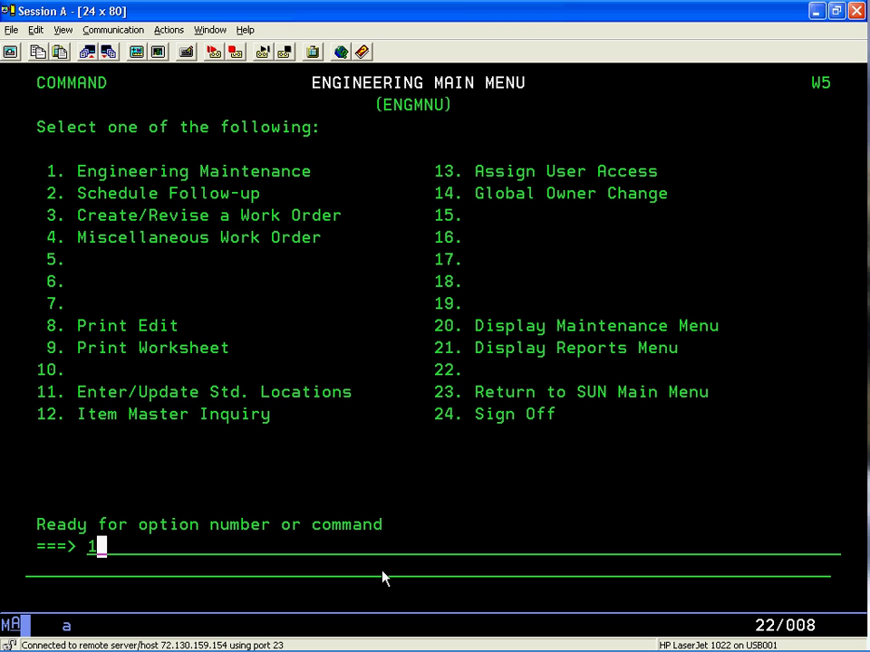
key(Return)
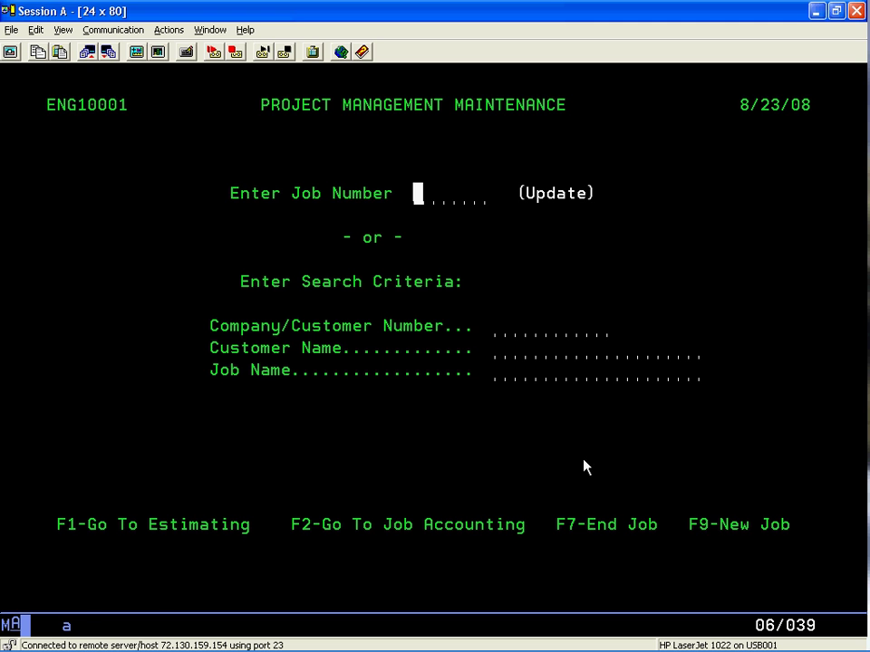
- Create a new job with F9 on the Project Management Maintenance screen
key(F9)
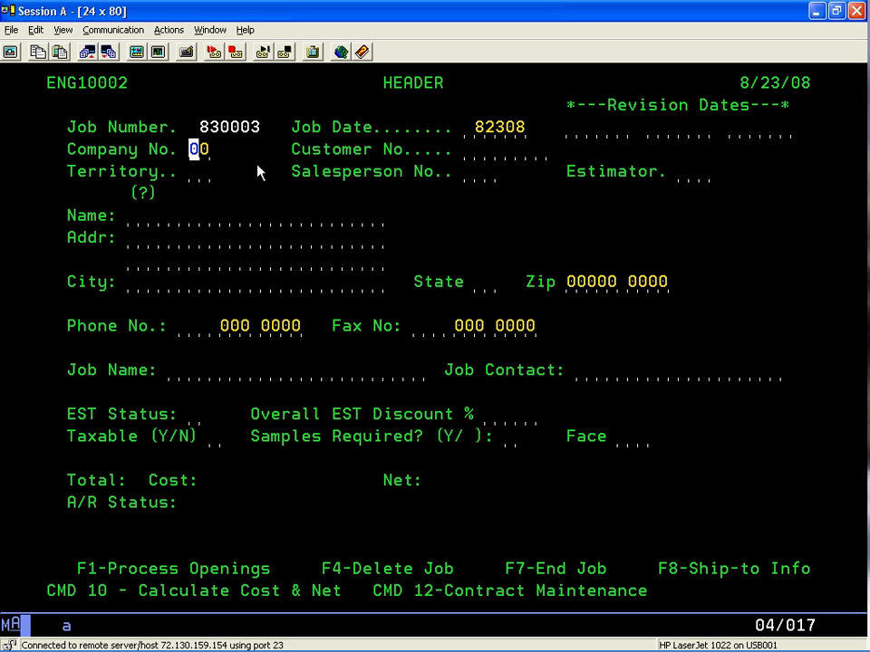
- Enter company number 01 and estimator FP, leaving customer, territory and salesperson blank
text(01)
key(Tab)
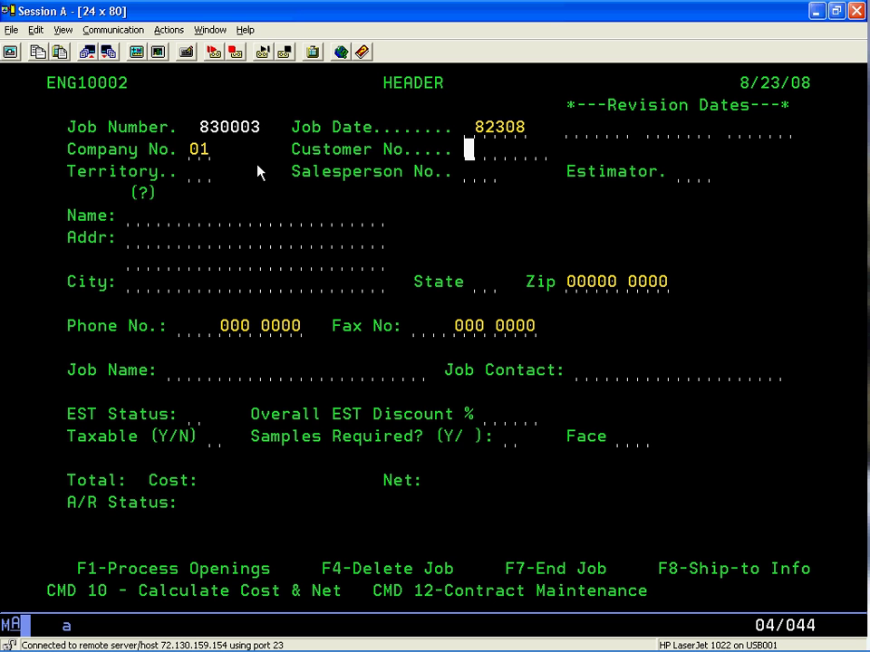
key(Tab)
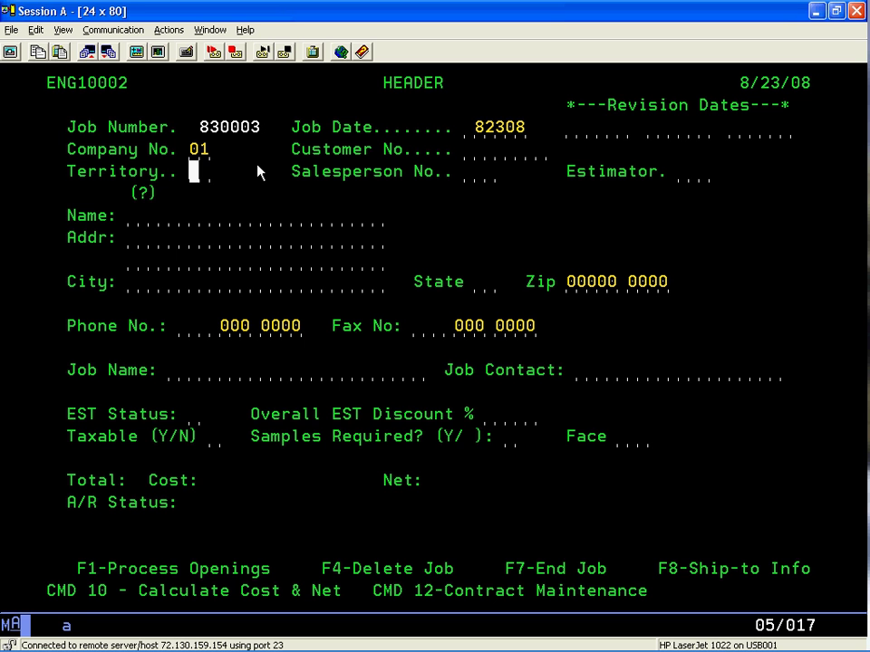
key(Tab)
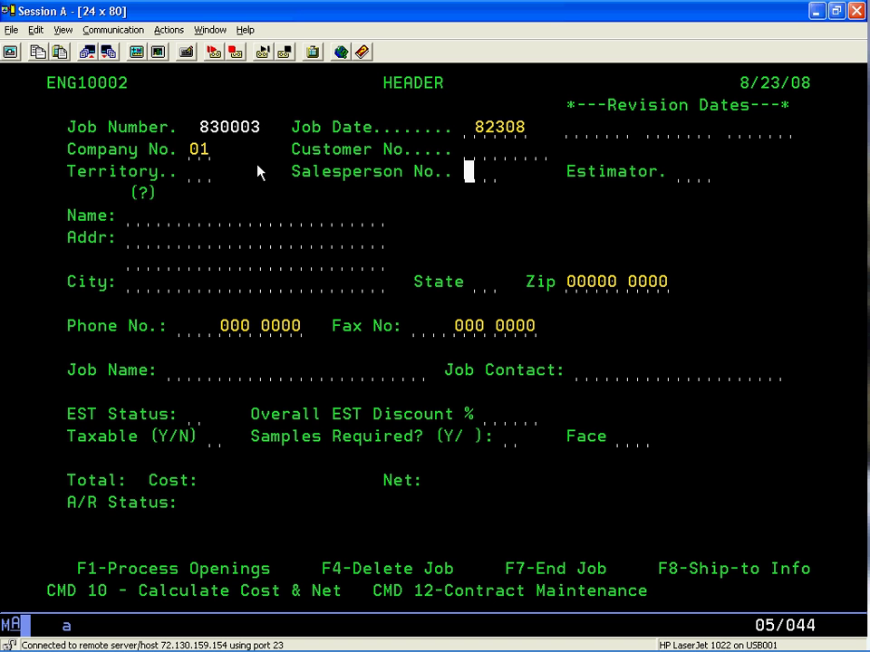
key(Tab)
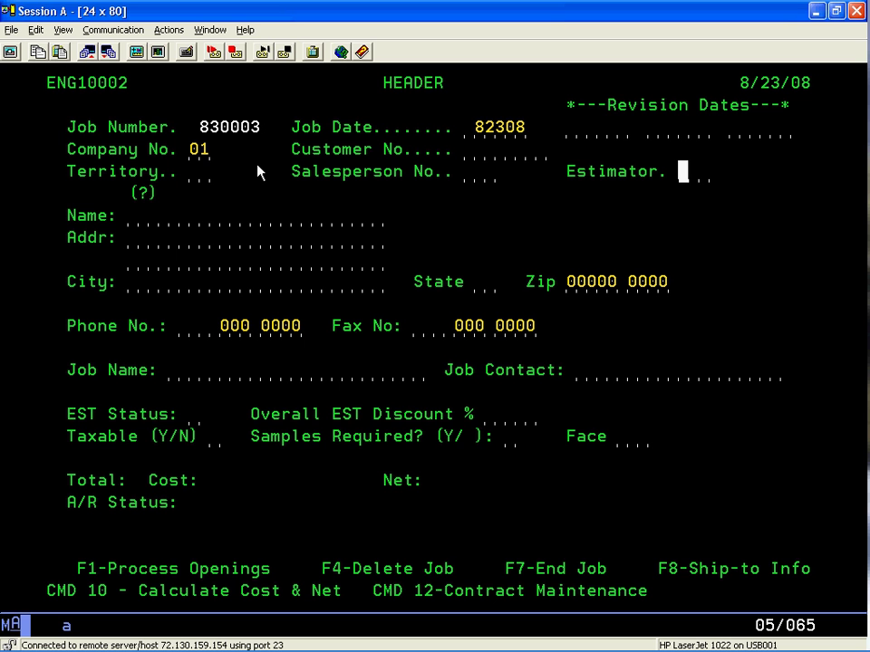
text(FP)
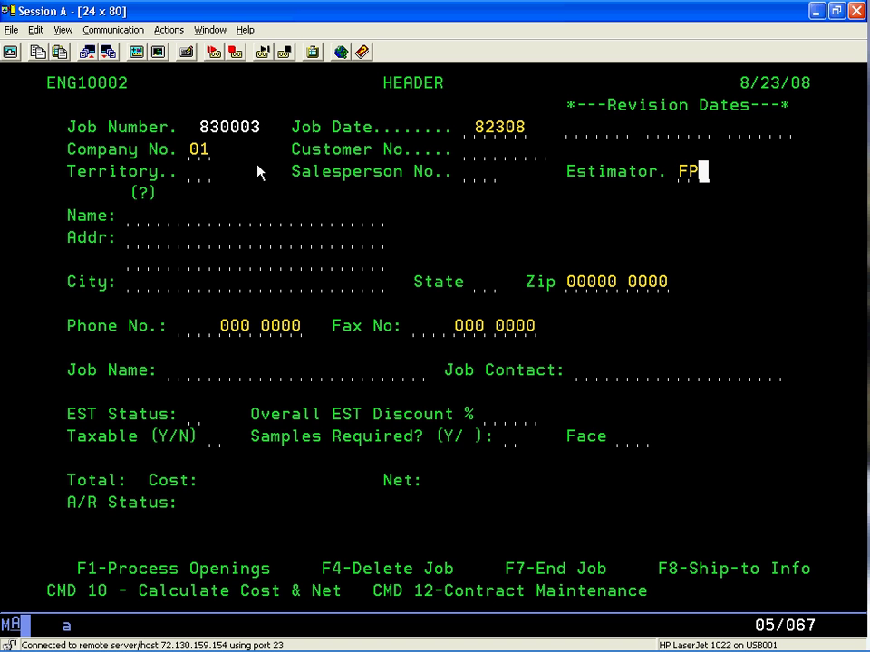
key(Tab)
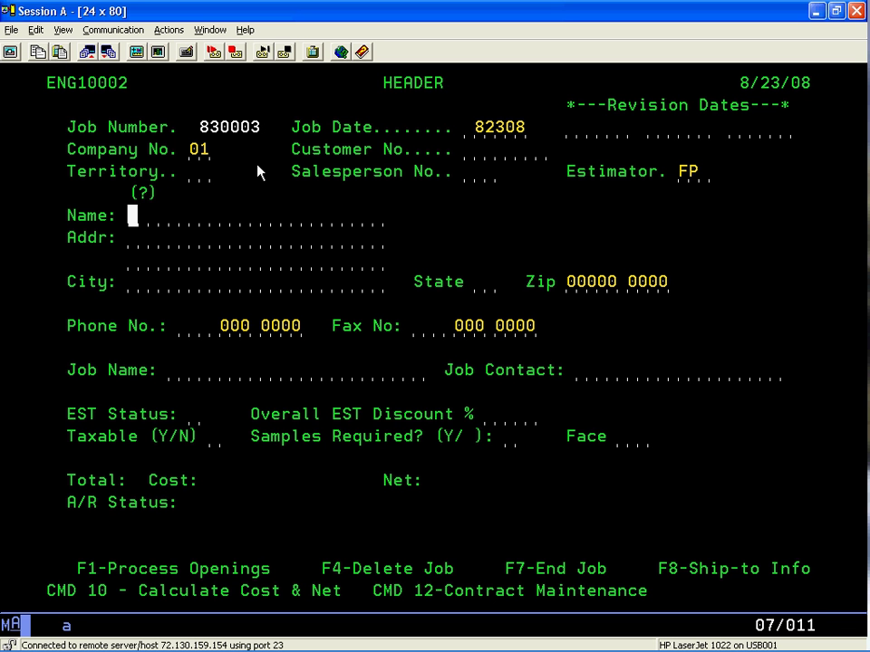
- Enter customer name ANY AVAILABLE CUSTOMER and skip the address fields to Job Name
text(ANY T)
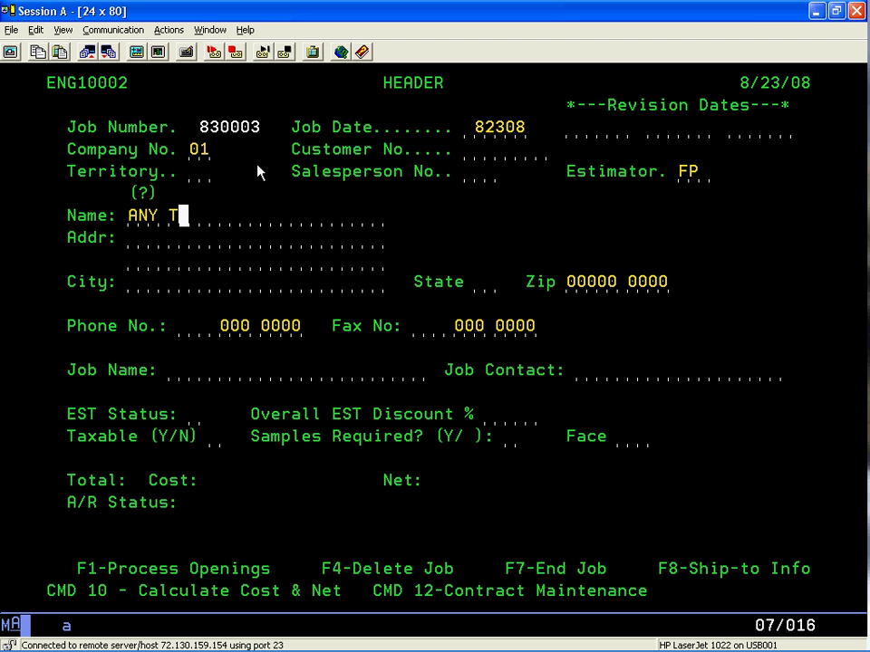
key(BackSpace)
text(AVAILABLE CUSTOMER)
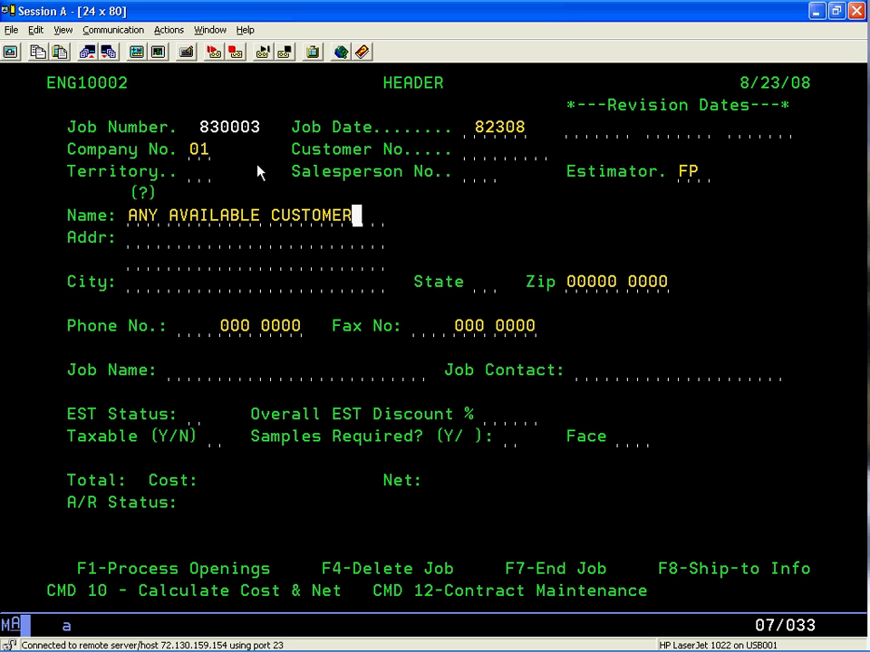
key(Tab)
key(Tab)
key(Tab)
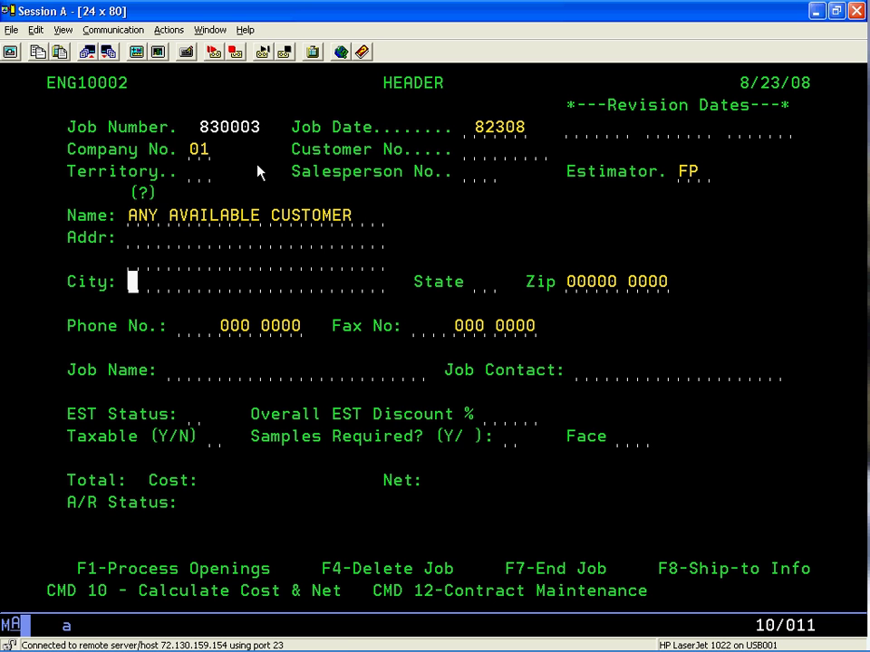
key(Tab)
key(Tab)
key(Tab)
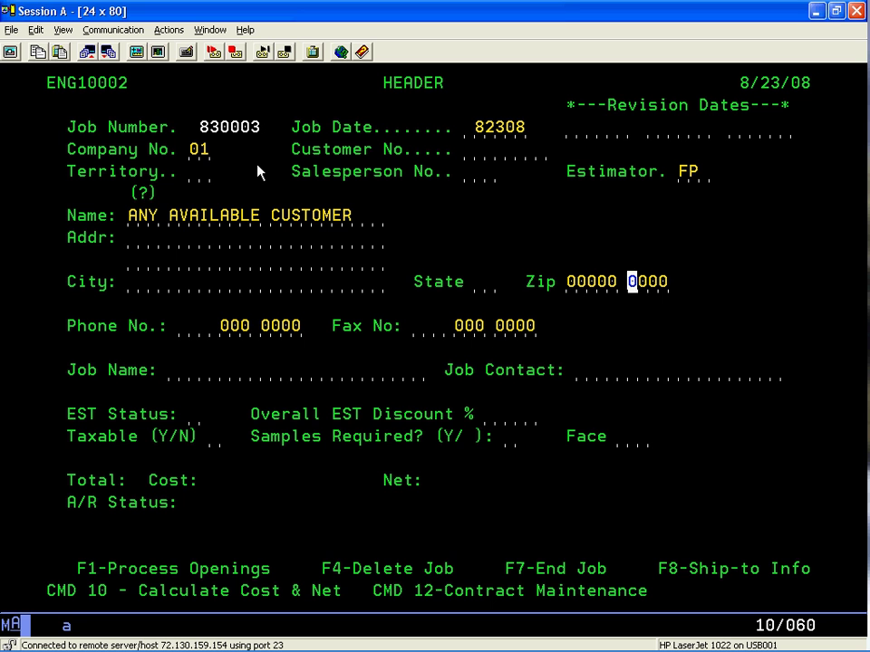
key(Tab)
key(Tab)
key(Tab)
key(Tab)
key(Tab)
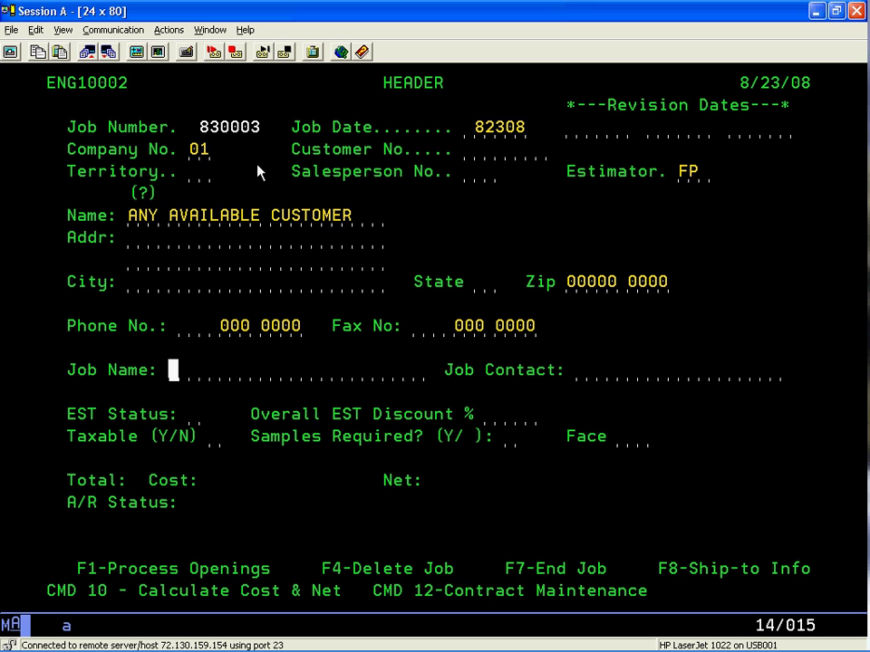
- Enter job name ENGINEERING TEST JOB and the job contact's name
text(ENGINE)
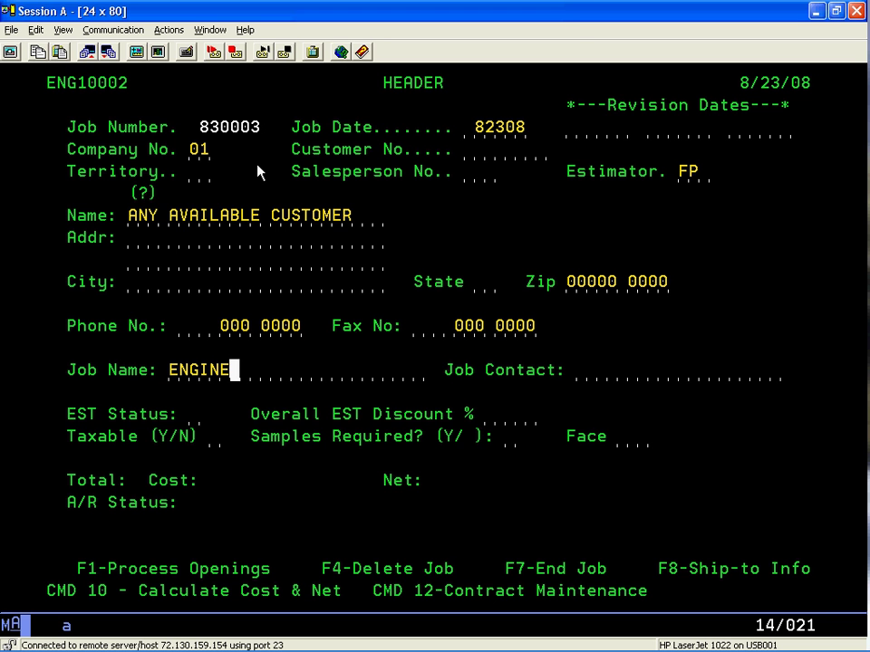
text(ERING TE)
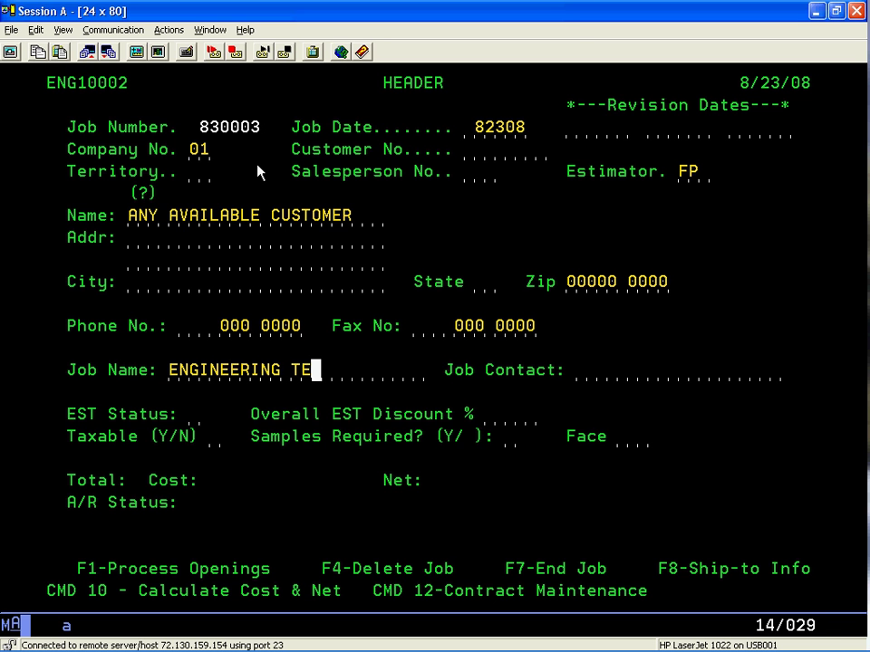
text(ST JOB)
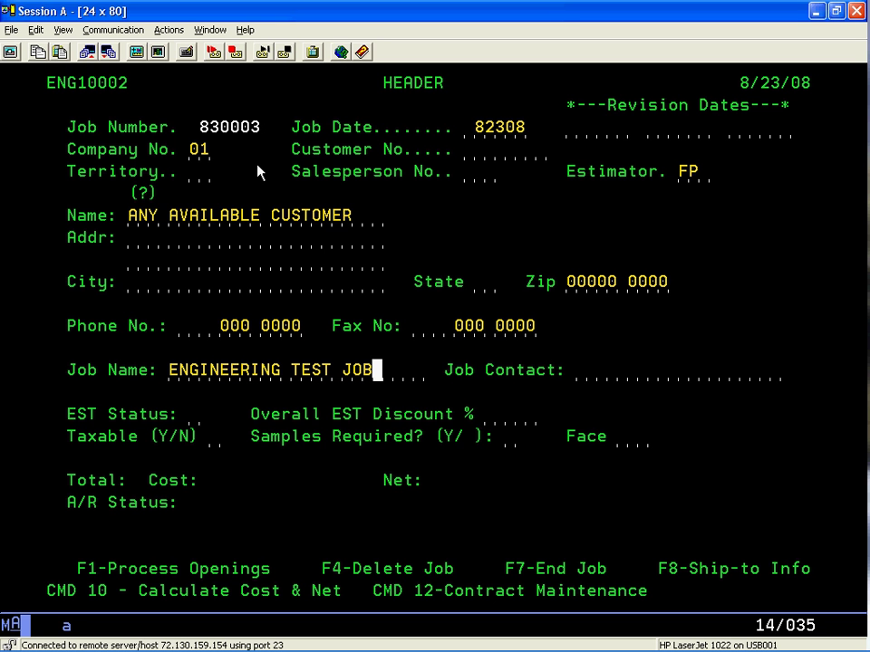
key(Tab)
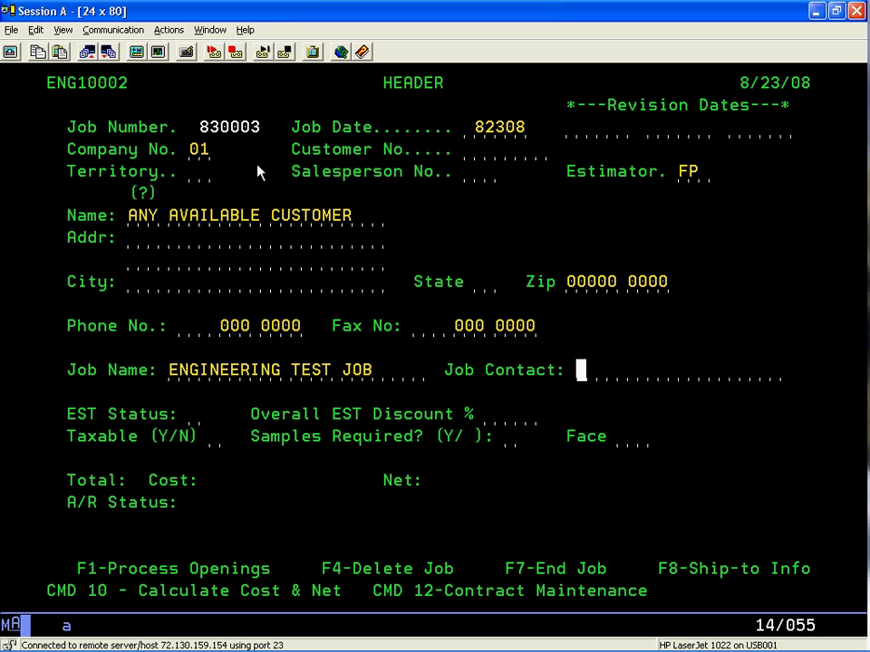
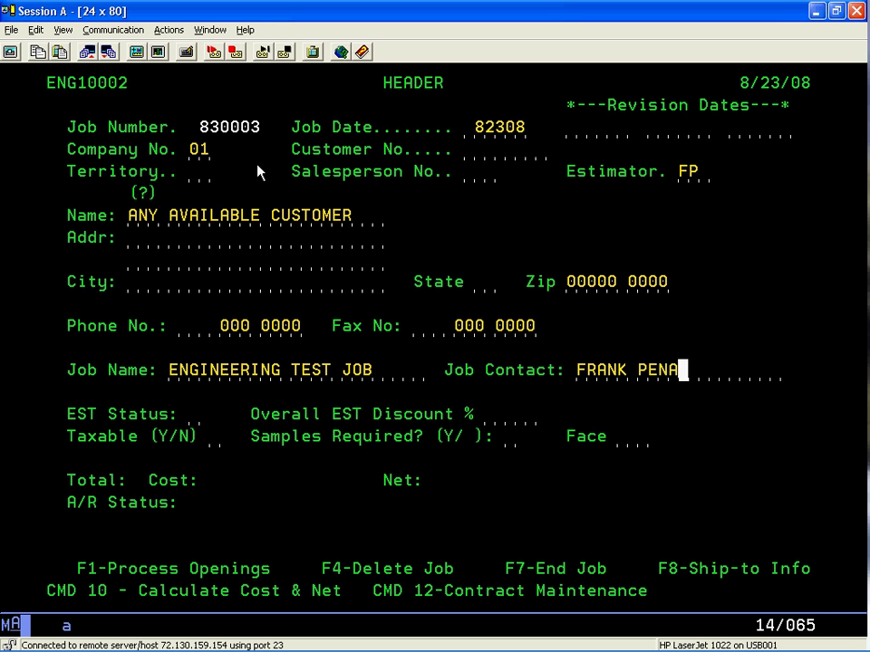
- Set EST Status to J and Taxable to N, then submit the header
key(Tab)
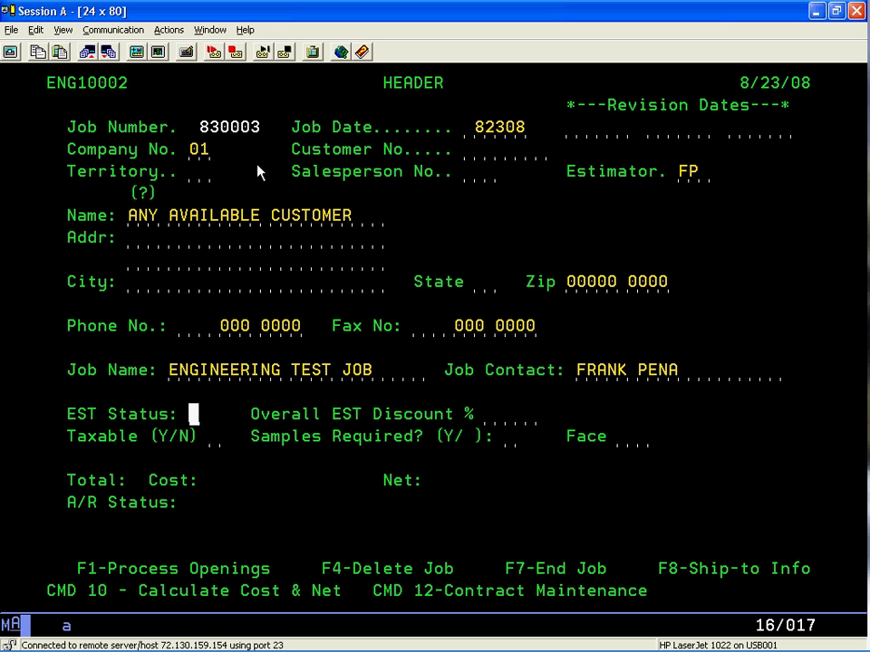
text(J)
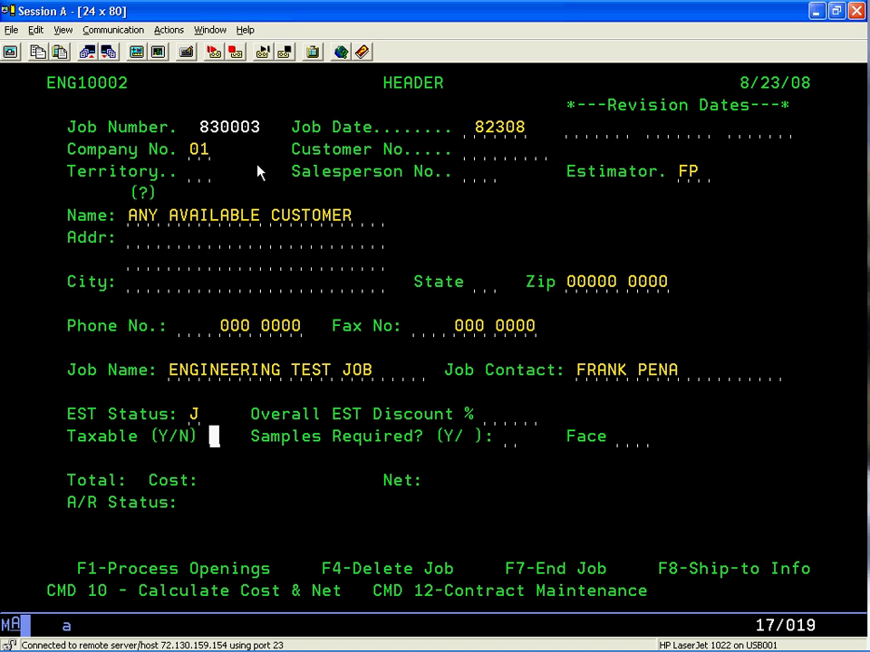
text(N)
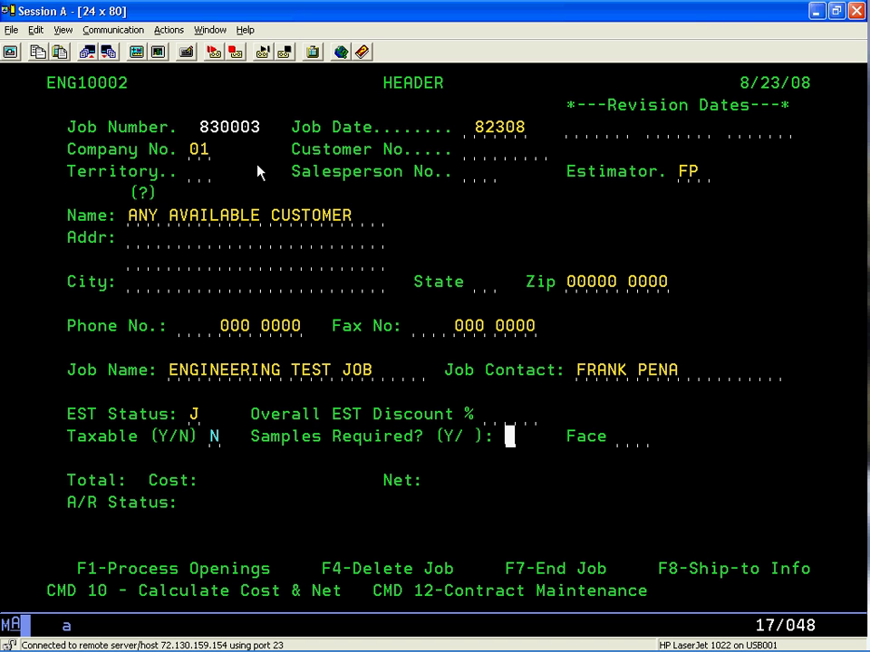
key(Return)
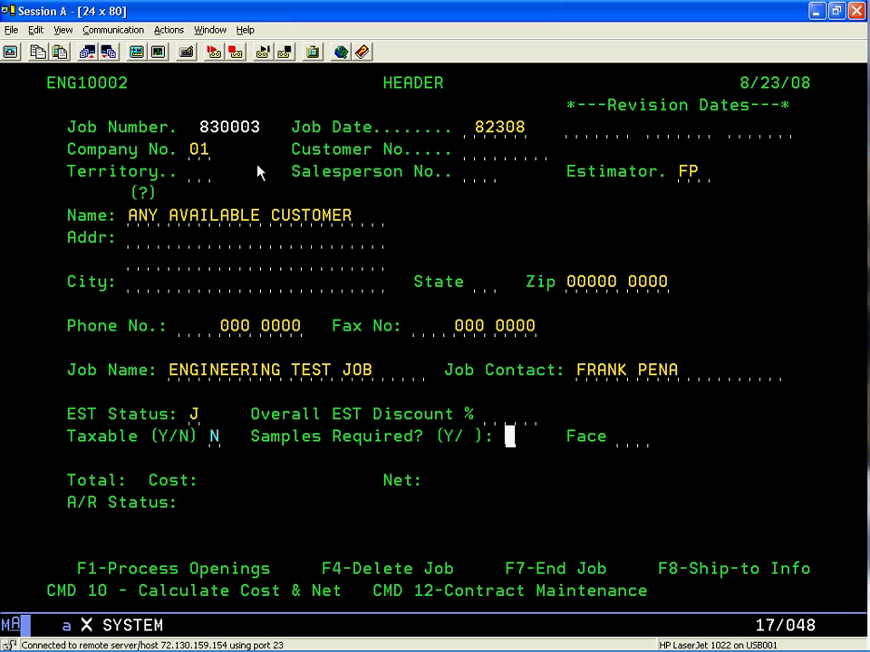